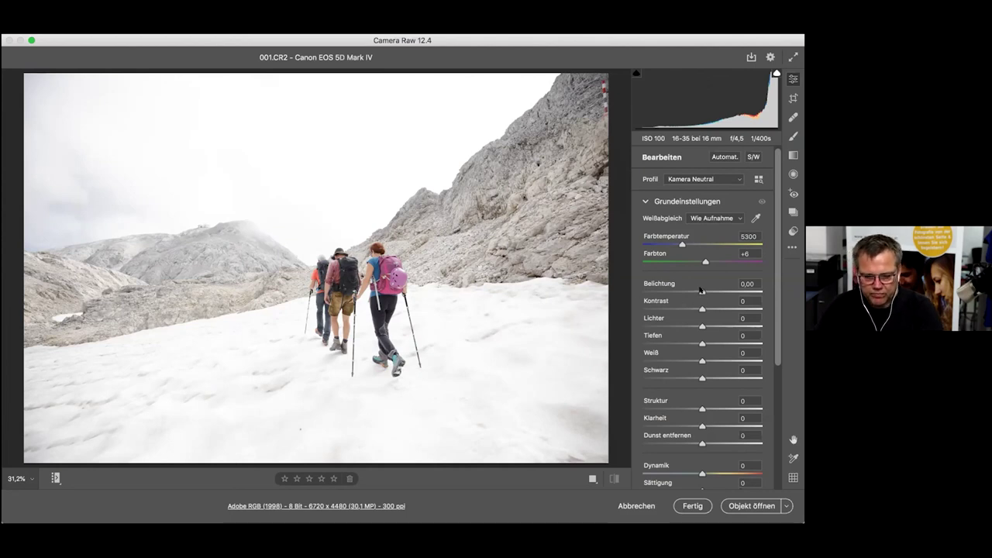
Set the exposure of the hikers photo 001.CR2 to -1.05 and lower its highlights.
left_click_drag(701, 290, 689, 290)
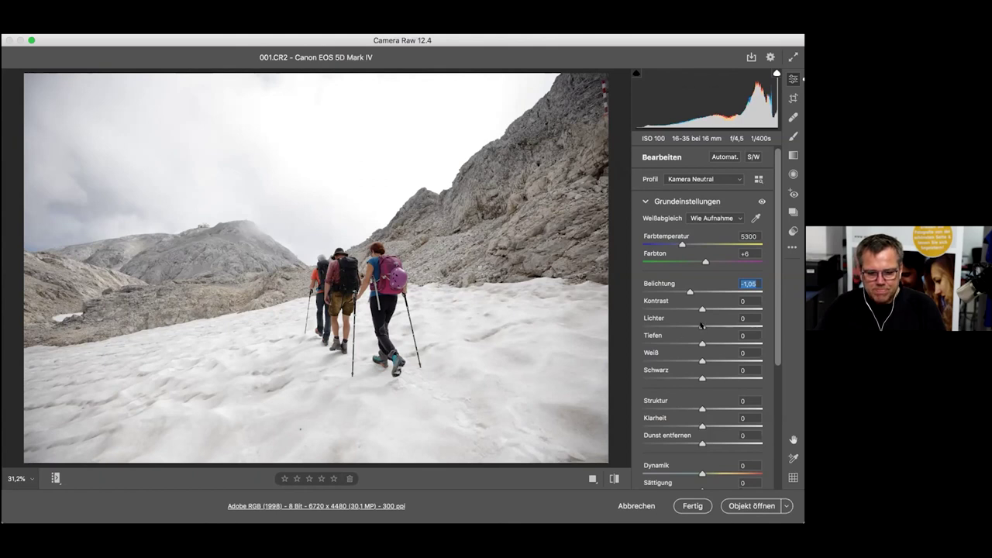
left_click_drag(702, 326, 679, 326)
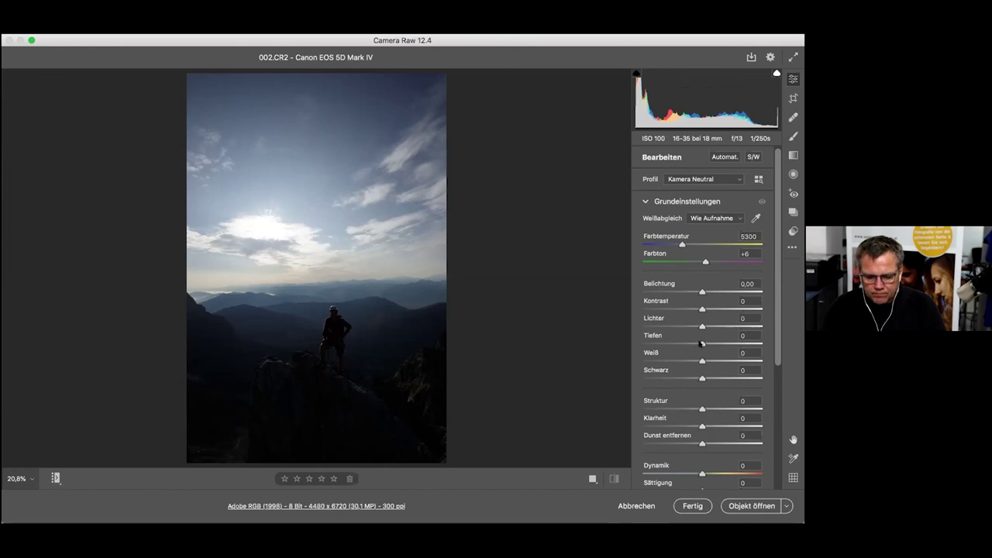
Raise the shadows of the summit photo 002.CR2 to +67 and its exposure to +0.60.
left_click_drag(701, 343, 740, 341)
left_click_drag(701, 290, 709, 290)
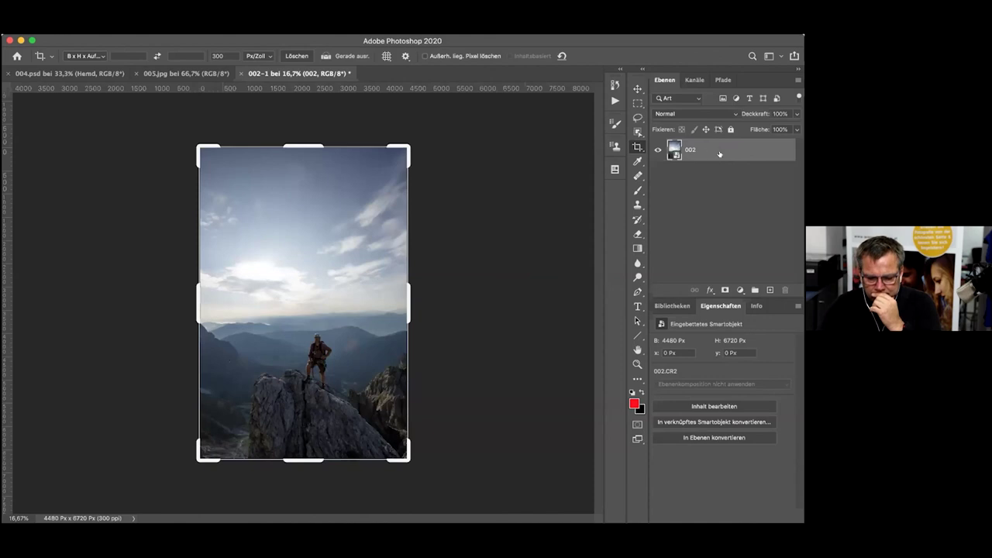
Create an independent smart object copy of layer 002 and set the original layer's raw exposure to +0.40.
right_click(719, 154)
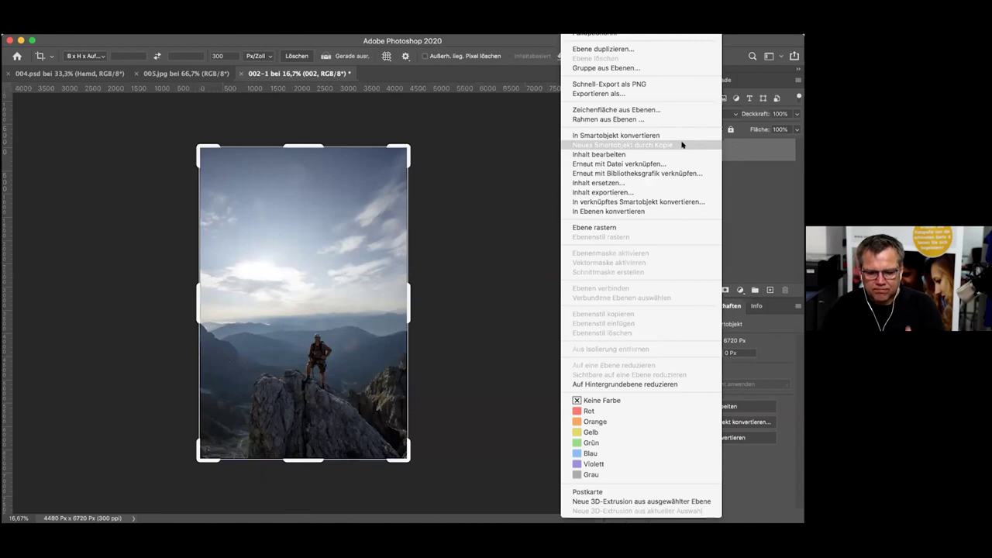
left_click(682, 144)
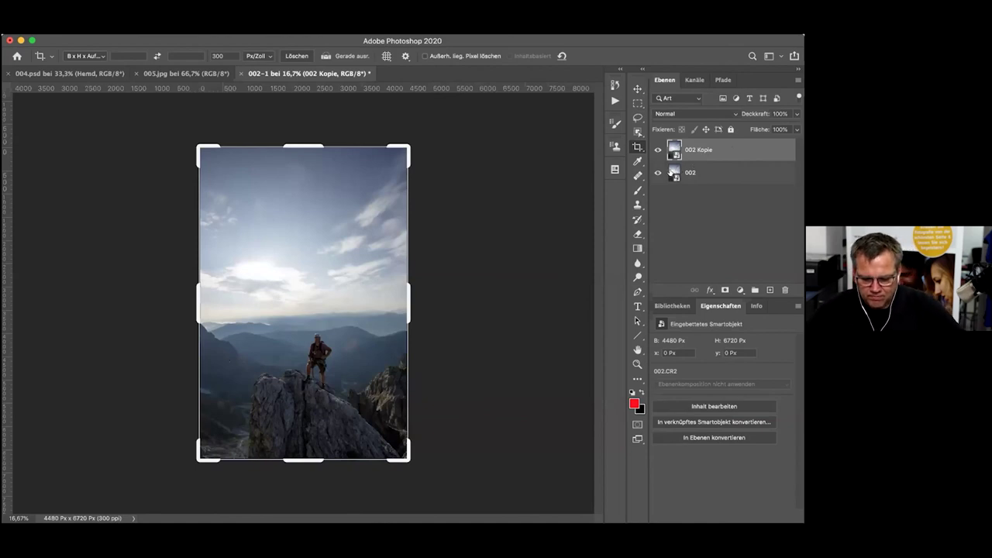
left_click(671, 172)
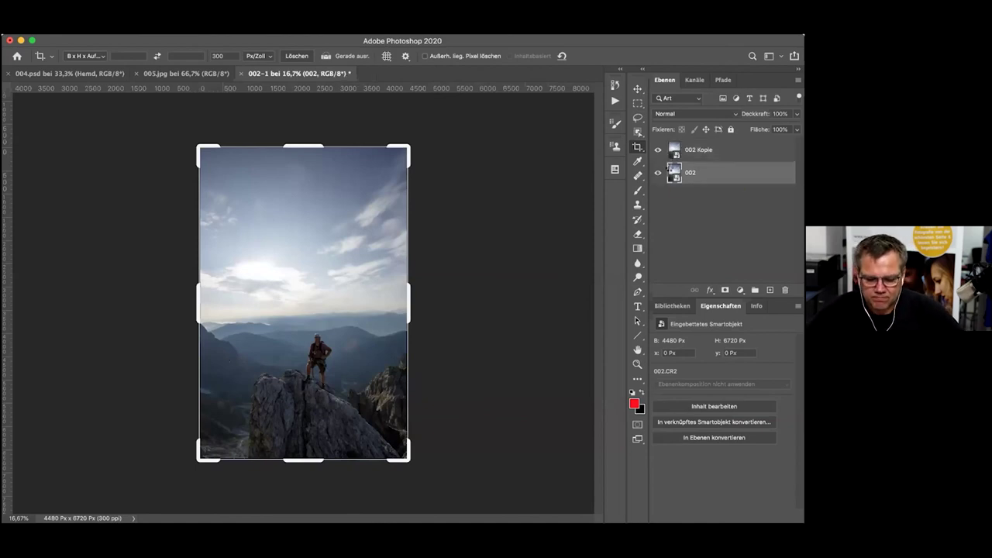
double_click(671, 173)
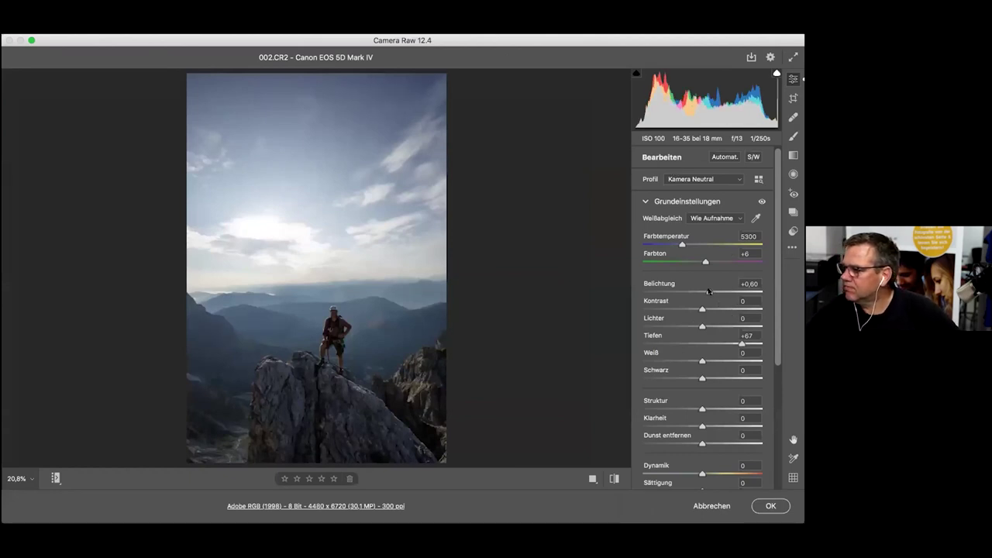
left_click_drag(709, 291, 707, 291)
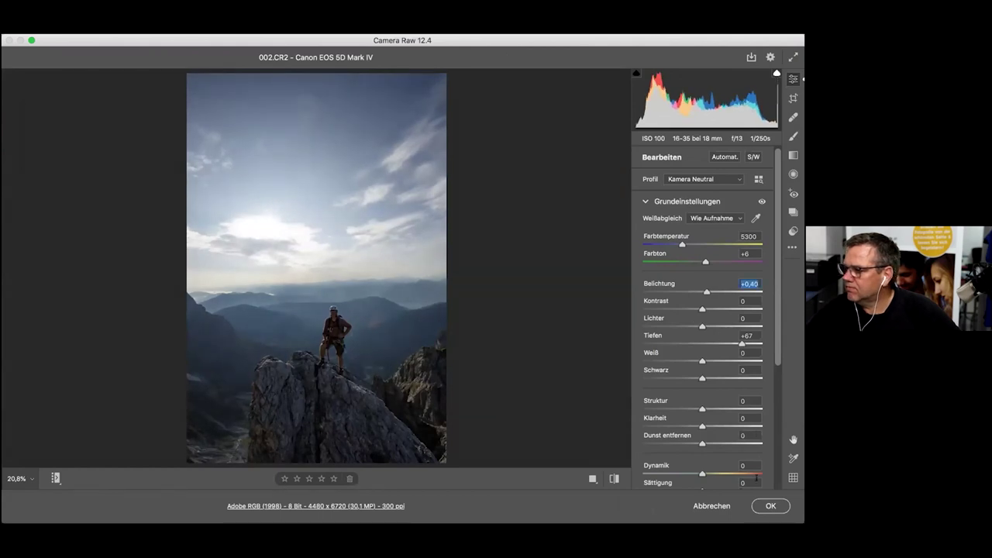
left_click(769, 506)
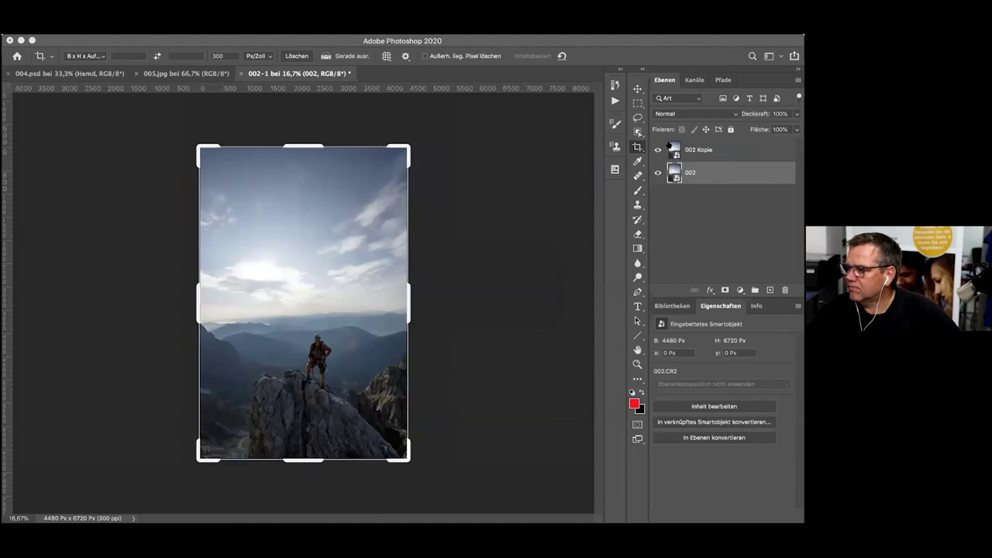
Toggle the visibility of the 002 Kopie layer to compare its brightness with the layer below.
left_click(680, 147)
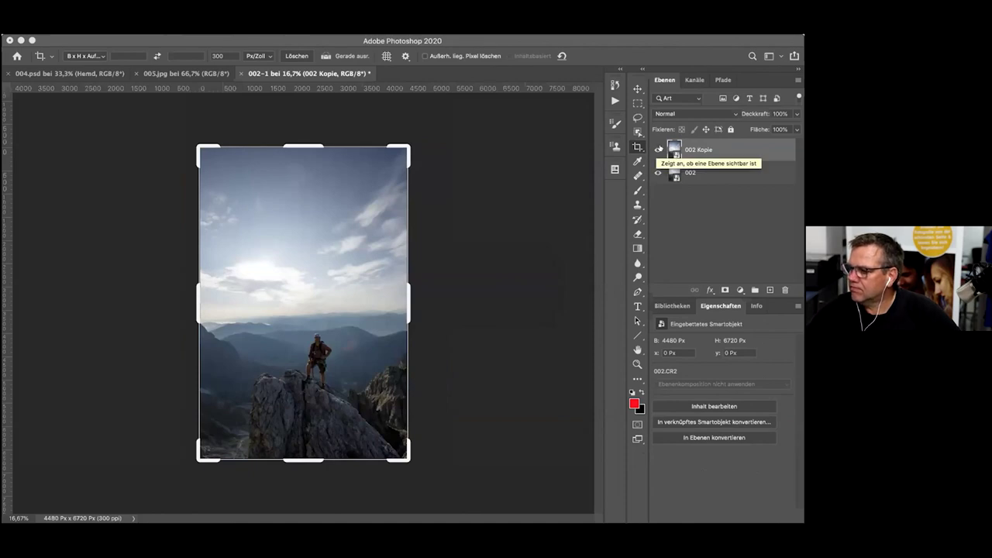
left_click(658, 149)
left_click(658, 148)
left_click(658, 149)
left_click(658, 149)
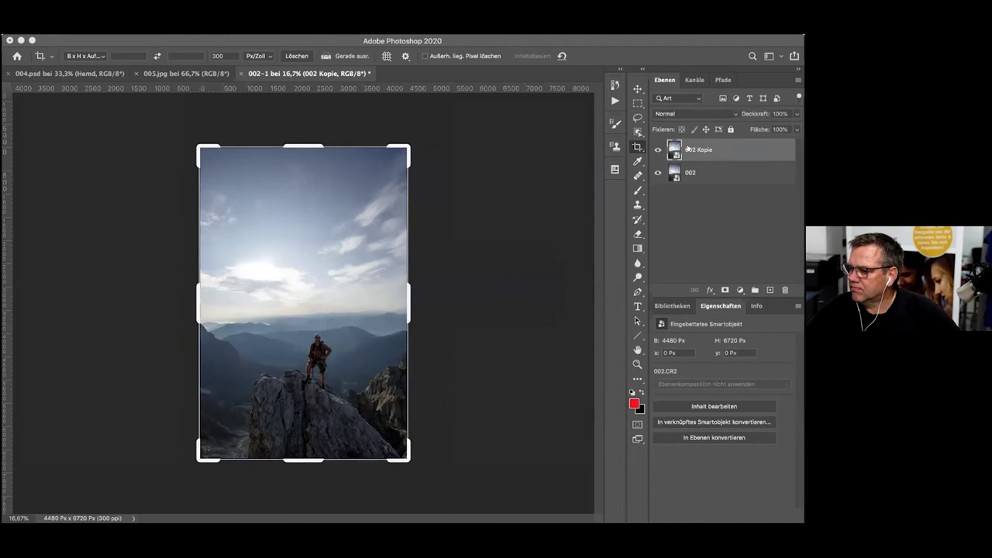
Add a layer mask to 002 Kopie and paint black over the upper sky with a 2700 px brush at 29% opacity.
left_click(723, 290)
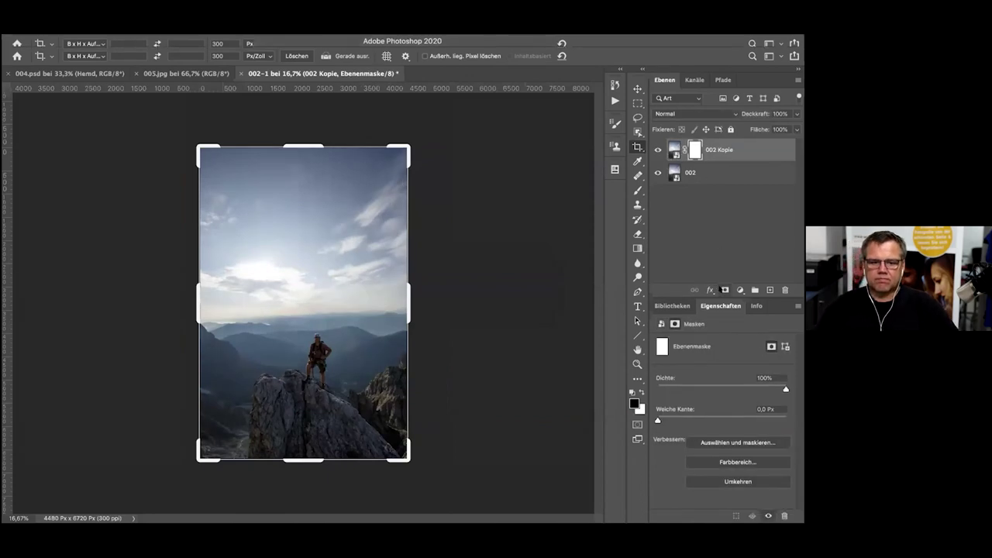
left_click(639, 190)
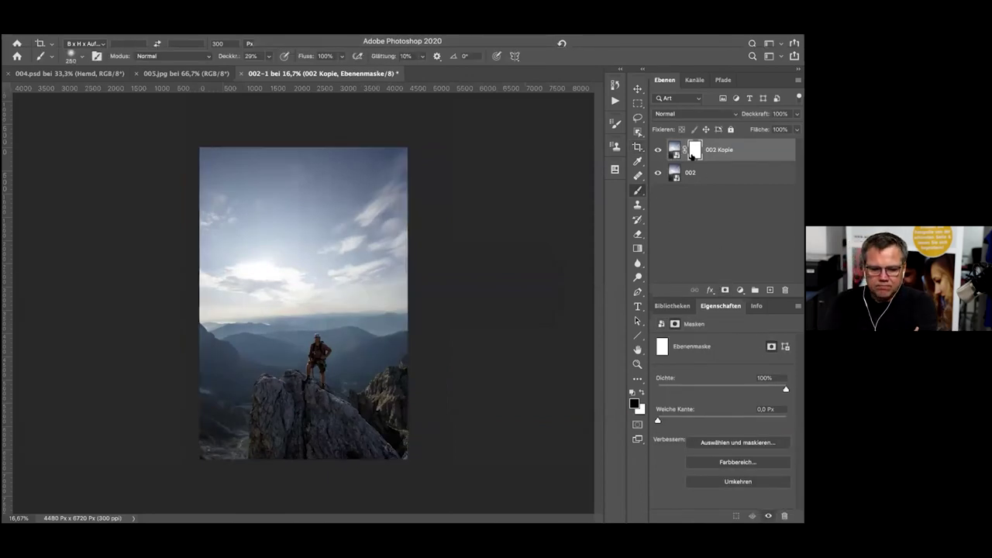
key("bracketright")
key("bracketright")
key("bracketright")
key("bracketright")
key("bracketright")
key("bracketright")
key("bracketright")
key("bracketright")
key("bracketright")
key("bracketright")
key("bracketright")
key("bracketright")
left_click_drag(203, 179, 454, 186)
mouse_move(380, 213)
left_mouse_down()
mouse_move(288, 224)
mouse_move(365, 217)
left_mouse_up()
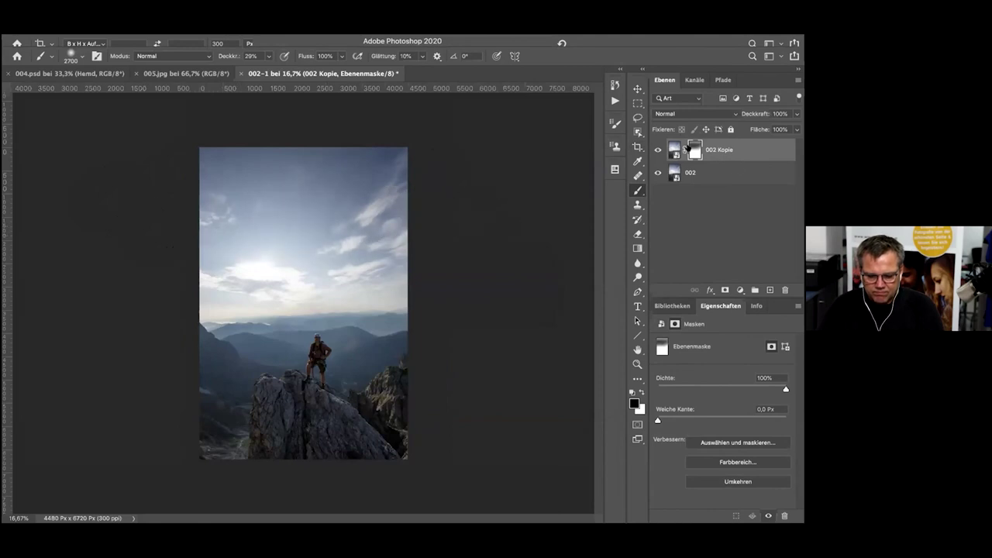
Switch the layer mask of 002 Kopie off and on repeatedly to compare the sky with and without it.
left_click(687, 148, "shift")
left_click(687, 149, "shift")
left_click(687, 149, "shift")
left_click(688, 149, "shift")
left_click(688, 149, "shift")
left_click(687, 148, "shift")
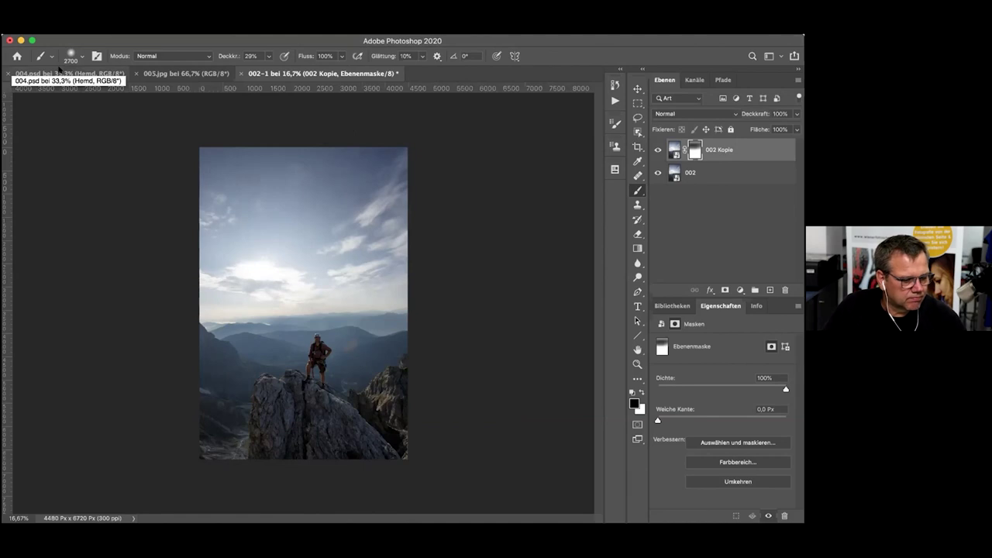
Switch to the 004.psd document and hide the layers from Ebene 5 down to _I2A5668 Kopie.
left_click(60, 72)
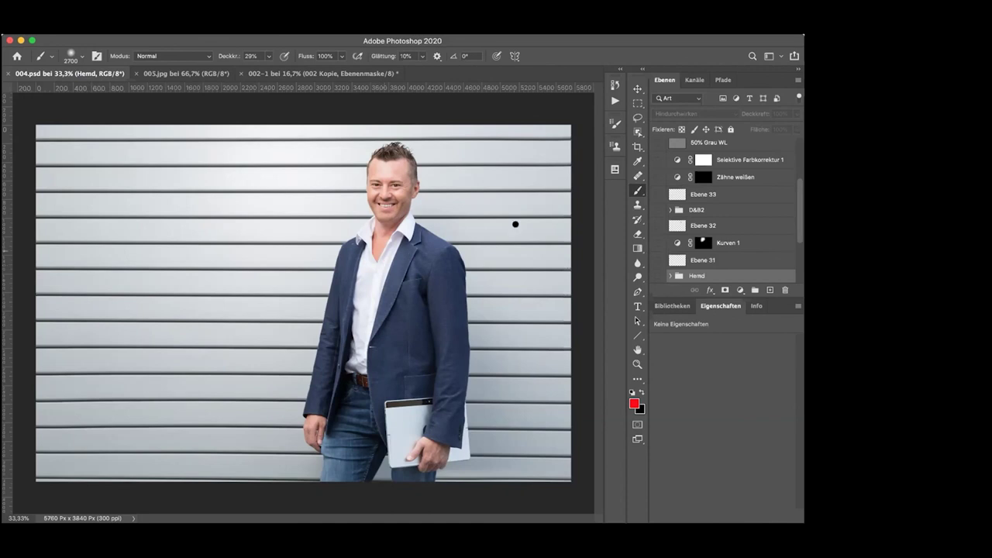
left_click_drag(799, 192, 800, 262)
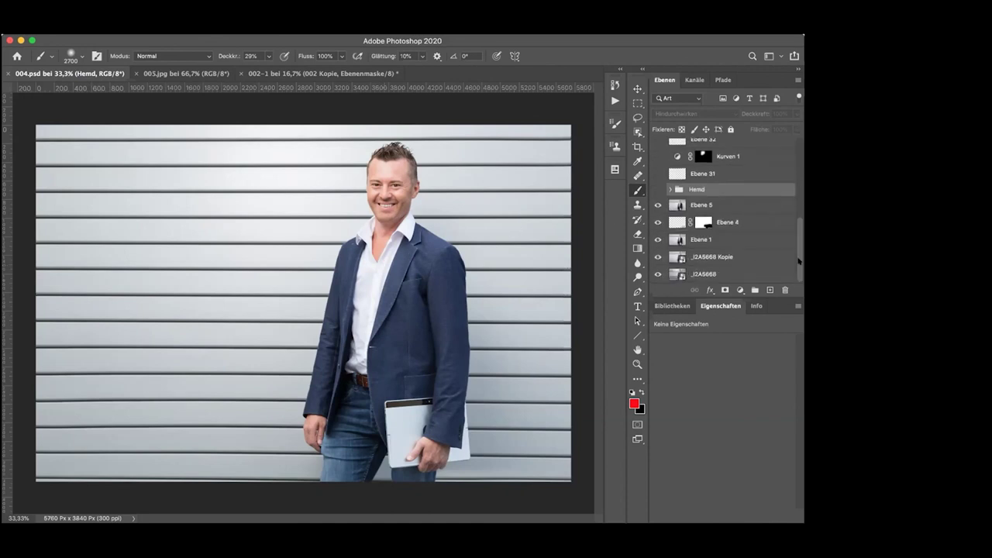
left_click_drag(652, 203, 656, 254)
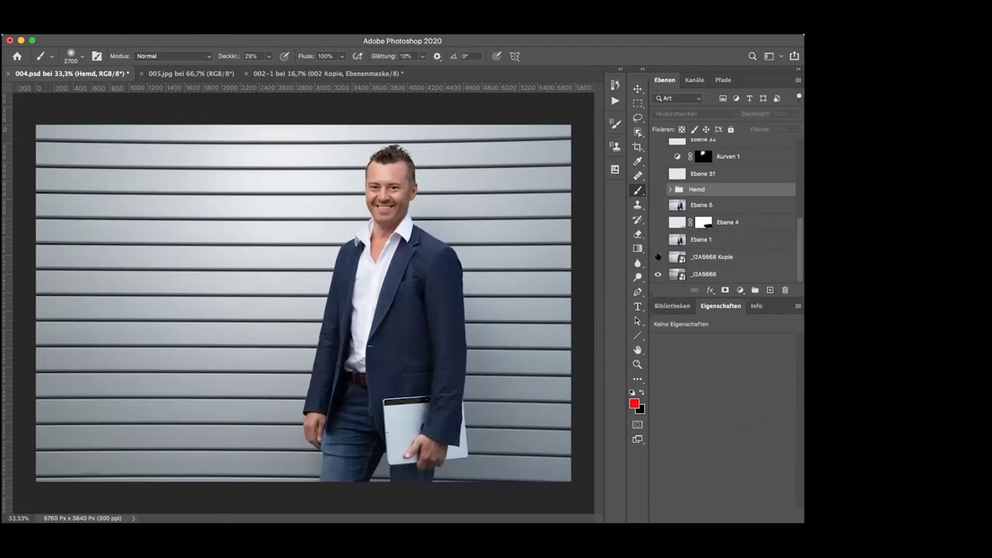
Show the layers _I2A5668 Kopie, Ebene 1, Ebene 4 and Ebene 5 one after another.
left_click(657, 256)
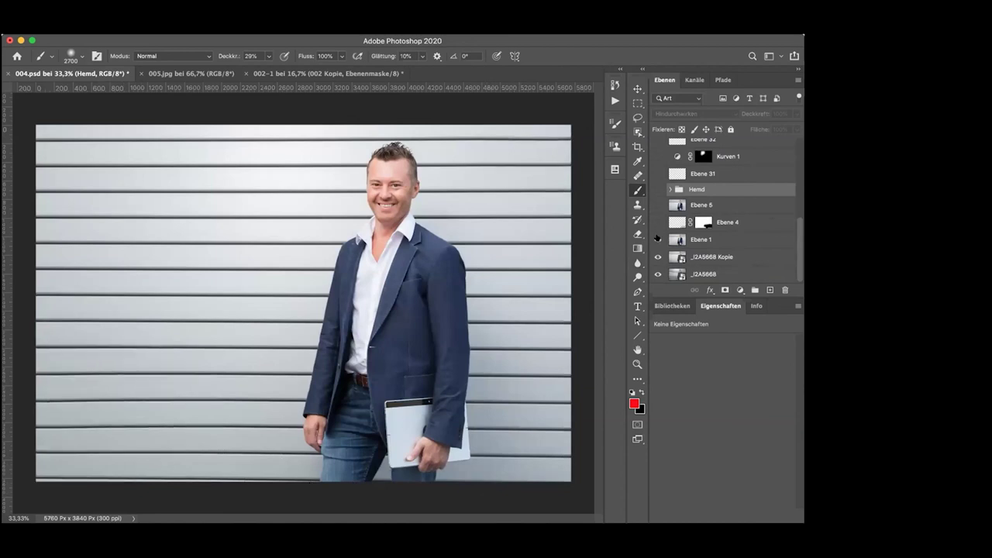
left_click(657, 239)
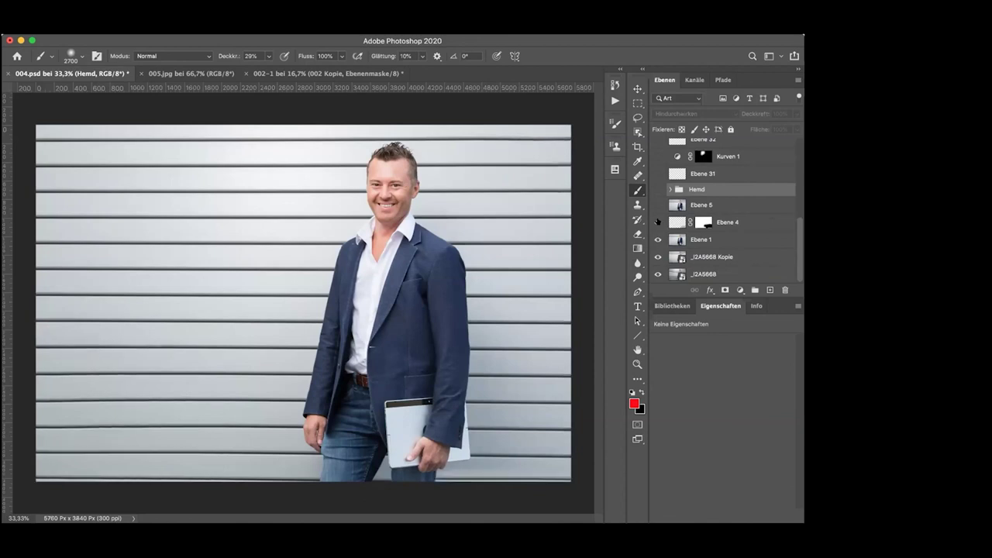
left_click(658, 222)
left_click(657, 205)
Toggle the Hemd group to compare the shirt before and after retouching, leaving the group shown.
left_click(658, 190)
left_click(657, 189)
left_click(658, 189)
left_click(657, 190)
left_click(657, 189)
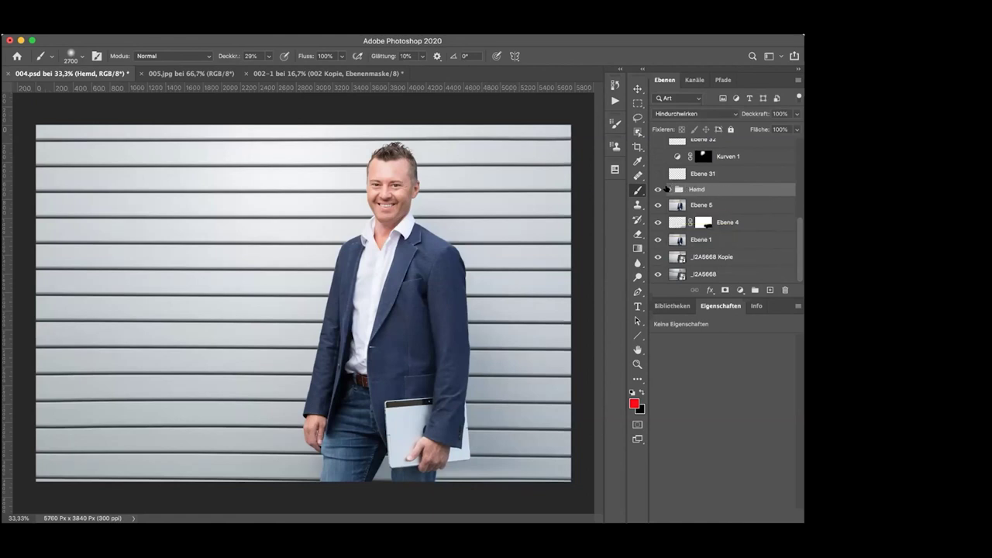
Expand the Hemd group and examine the retouched shirt collar at 200%.
left_click(668, 190)
left_click_drag(799, 183, 794, 261)
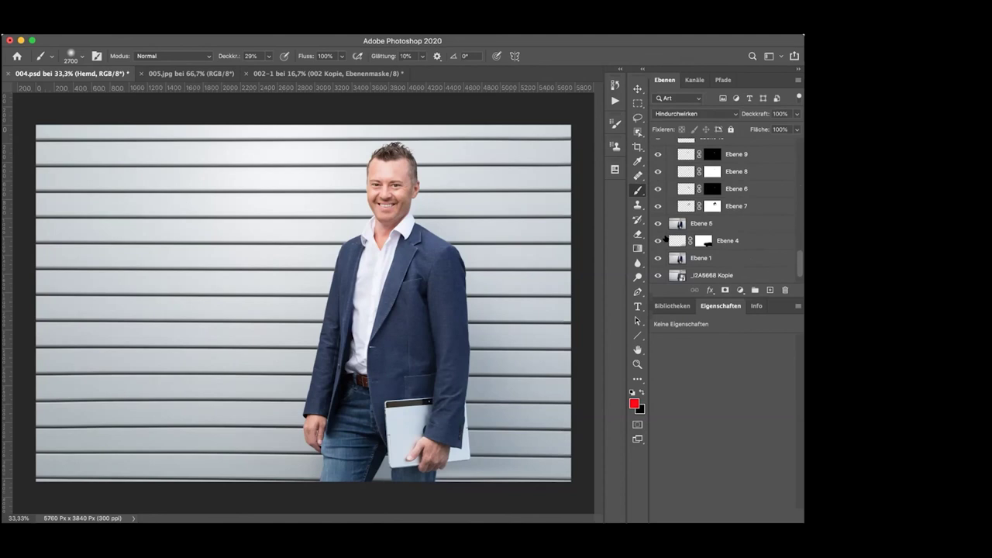
key("super+plus")
key("super+plus")
key("super+plus")
scroll(246, 448, "up", 3)
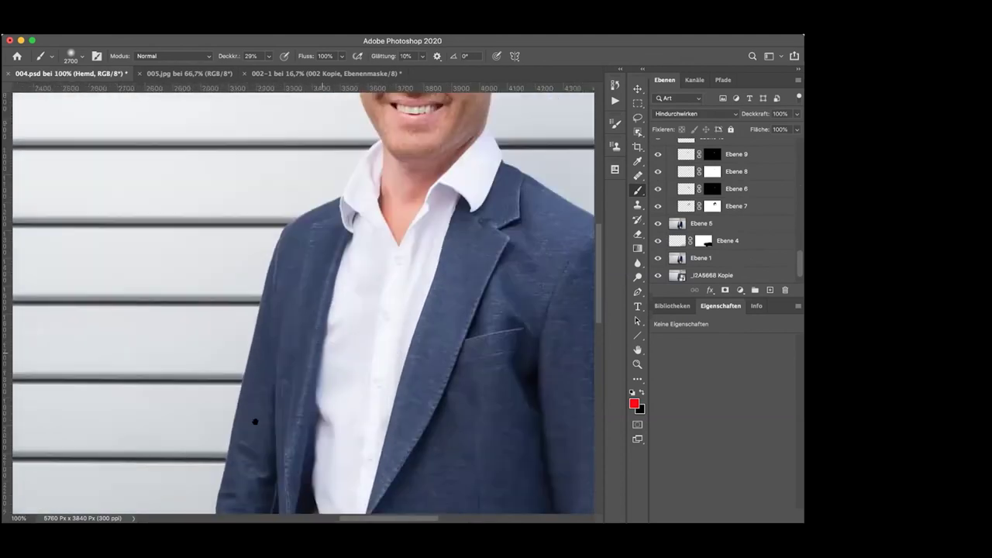
key("super+plus")
scroll(343, 460, "down", 2)
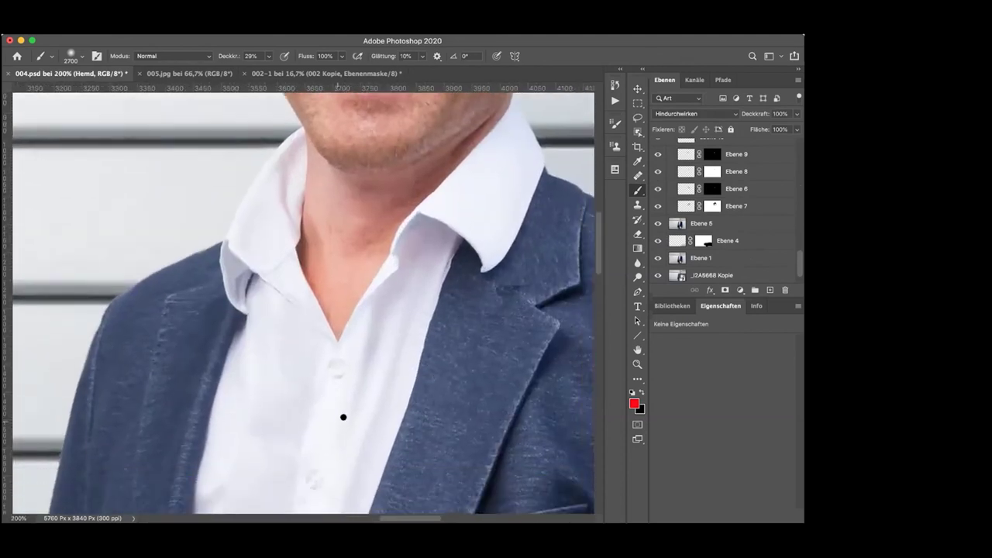
Hide all visible retouching layers inside the Hemd group, down to and including Ebene 7.
left_click_drag(800, 272, 798, 189)
left_click_drag(658, 206, 658, 268)
scroll(710, 241, "down", 4)
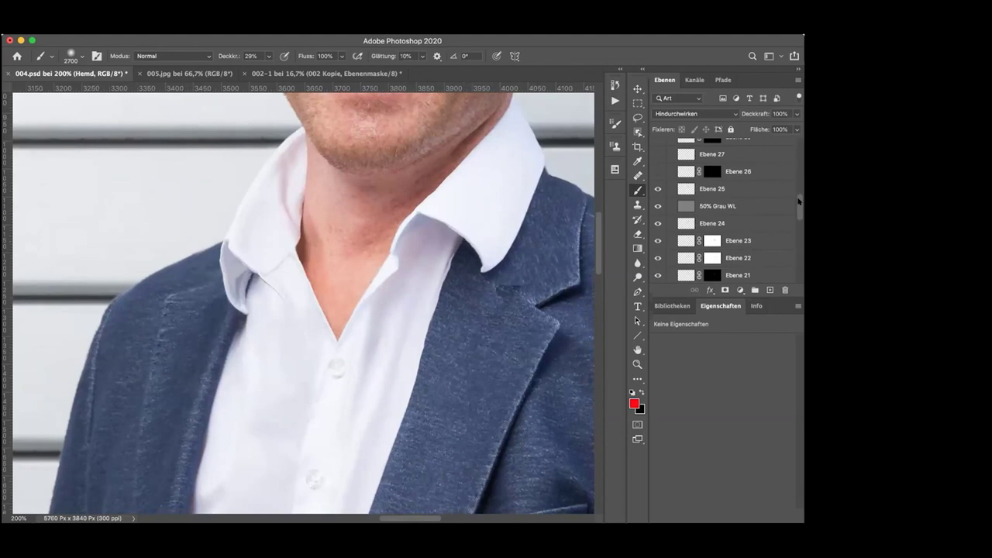
left_click_drag(658, 189, 658, 276)
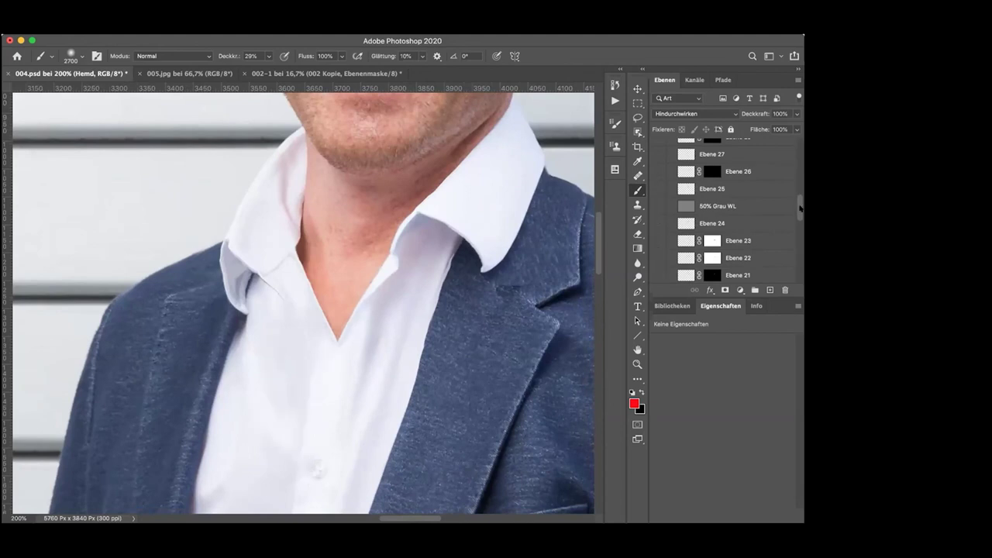
left_click_drag(799, 221, 800, 236)
left_click_drag(658, 154, 658, 260)
left_click_drag(800, 226, 800, 241)
left_click_drag(658, 206, 658, 271)
left_click_drag(799, 236, 799, 260)
left_click_drag(658, 188, 658, 206)
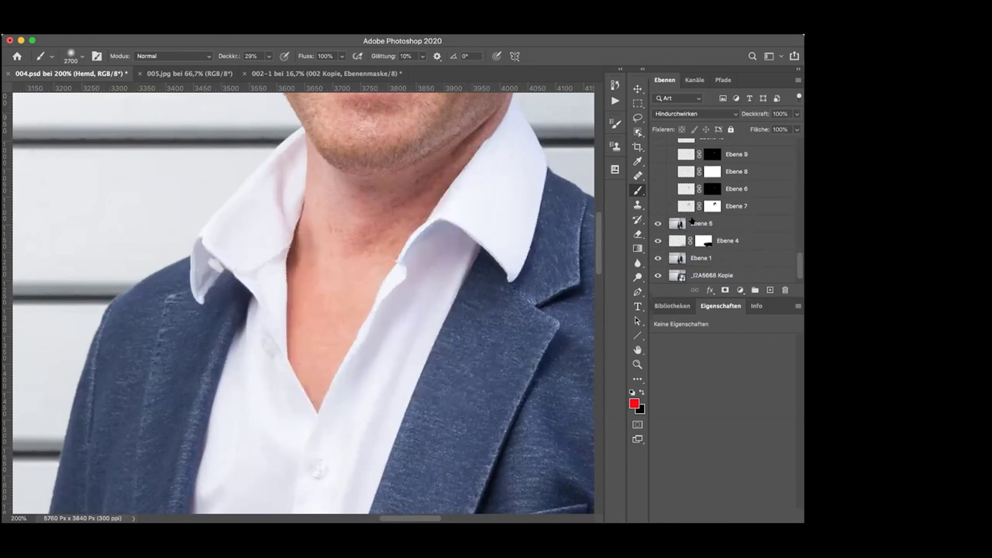
Show Ebene 7 and then Ebene 6 in the Hemd group, toggling each to compare its effect on the collar.
left_click(658, 206)
left_click(658, 206)
left_click(658, 206)
left_click(658, 206)
left_click(658, 207)
left_click(658, 189)
left_click(651, 188)
left_click(651, 188)
left_click(651, 188)
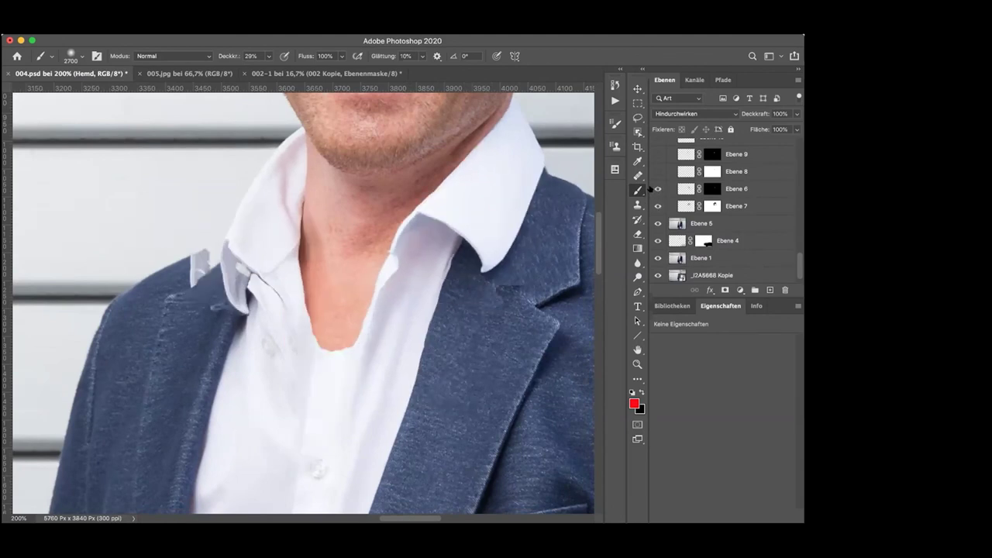
Show Ebene 8 and Ebene 9, toggling each to compare its effect on the shirt.
left_click(652, 166)
left_click(653, 167)
left_click(653, 167)
left_click(656, 171)
left_click(656, 171)
left_click(656, 154)
left_click(655, 155)
left_click(655, 155)
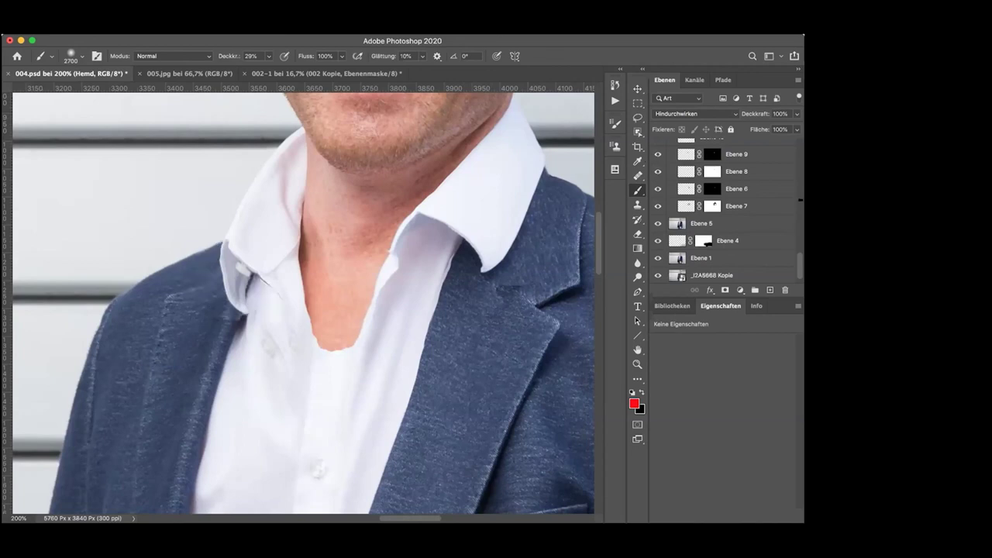
Show Ebene 10, Ebene 12 and Ebene 13, comparing the neckline before and after the first two.
scroll(792, 256, "up", 3)
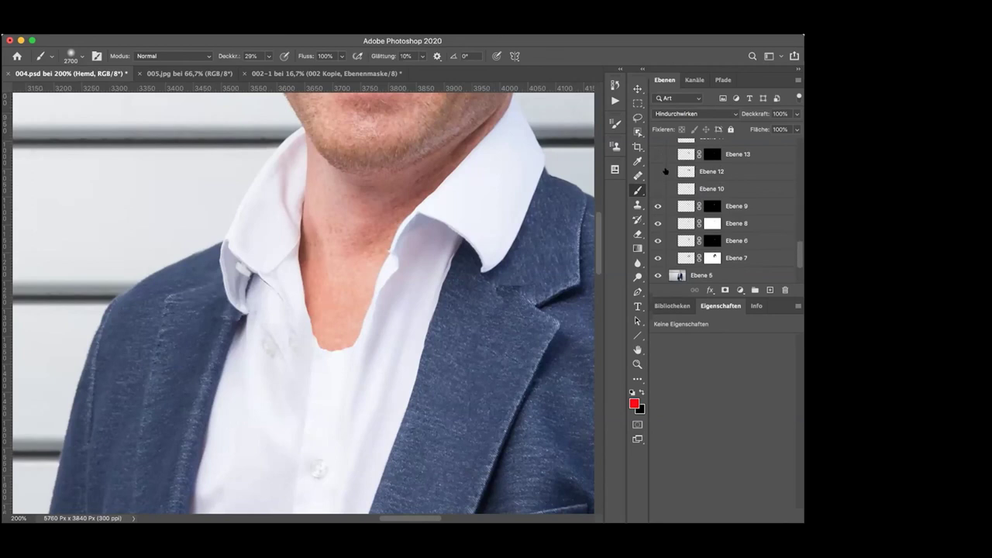
left_click(658, 189)
left_click(657, 190)
left_click(657, 190)
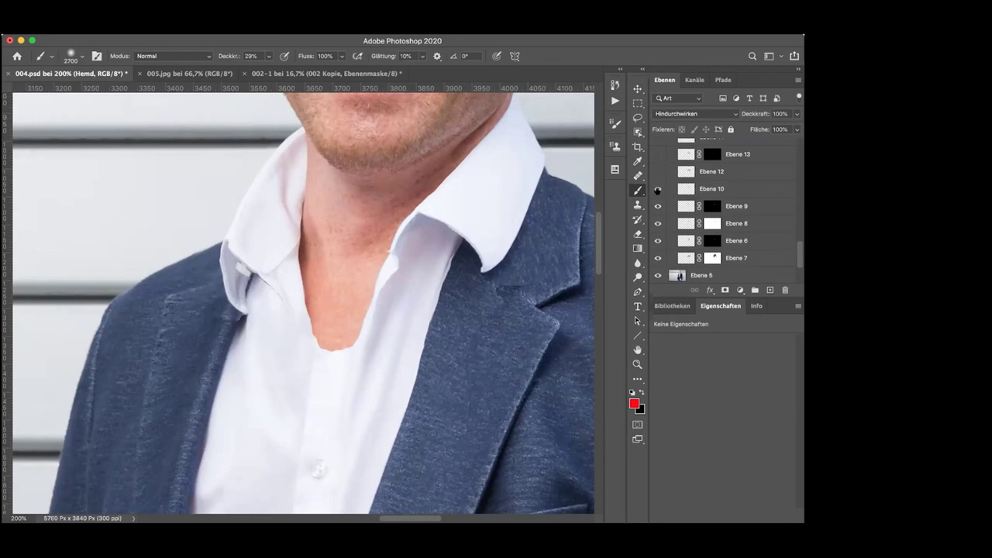
left_click(656, 171)
left_click(657, 171)
left_click(657, 171)
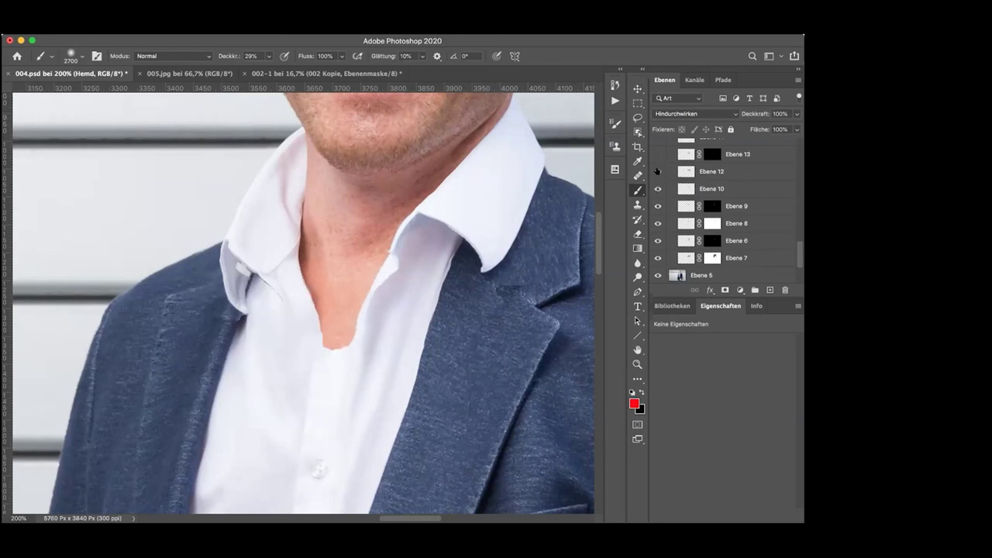
left_click(658, 154)
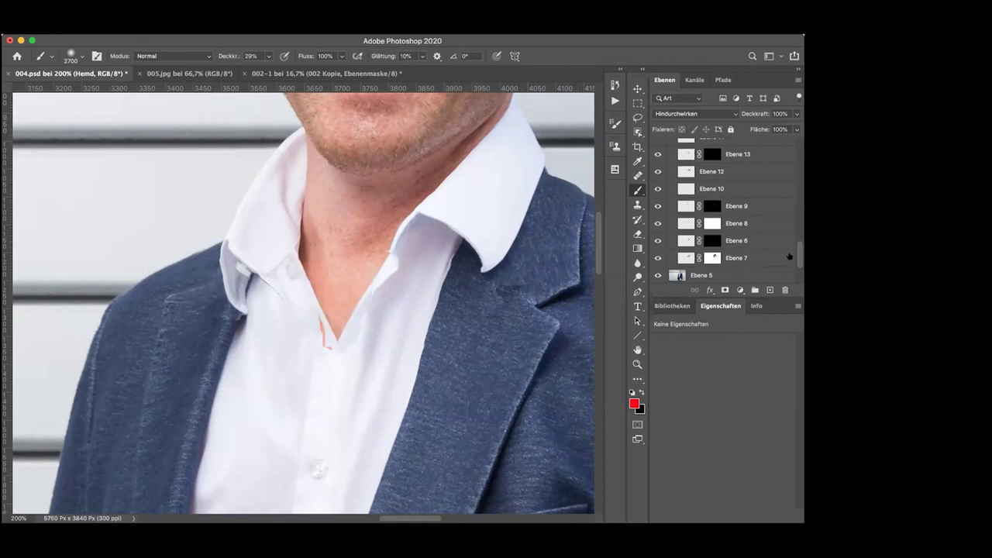
Show Ebene 14, Ebene 15 and Ebene 16, toggling the last two to compare their effect on the neckline.
scroll(799, 255, "up", 4)
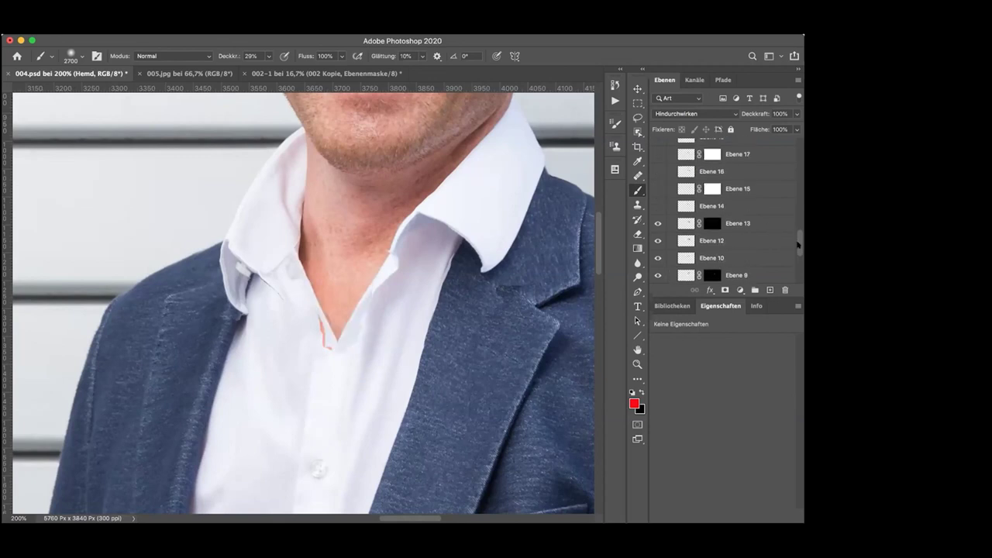
left_click(657, 188)
left_click(658, 189)
left_click(657, 189)
left_click(657, 172)
left_click(657, 171)
left_click(657, 172)
scroll(710, 242, "up", 3)
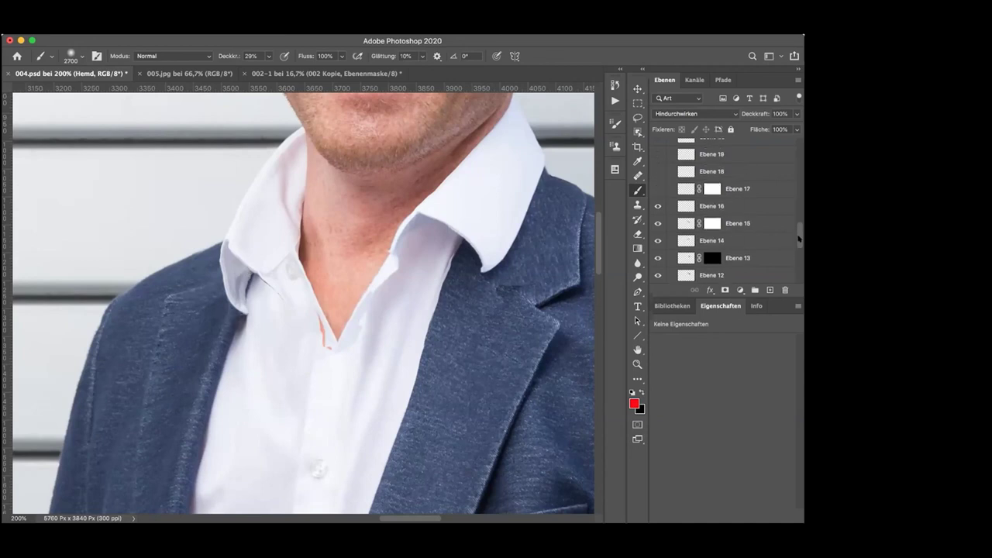
Show Ebene 17 and Ebene 18 in the Hemd group, toggling each to compare its effect on the neckline.
double_click(664, 203)
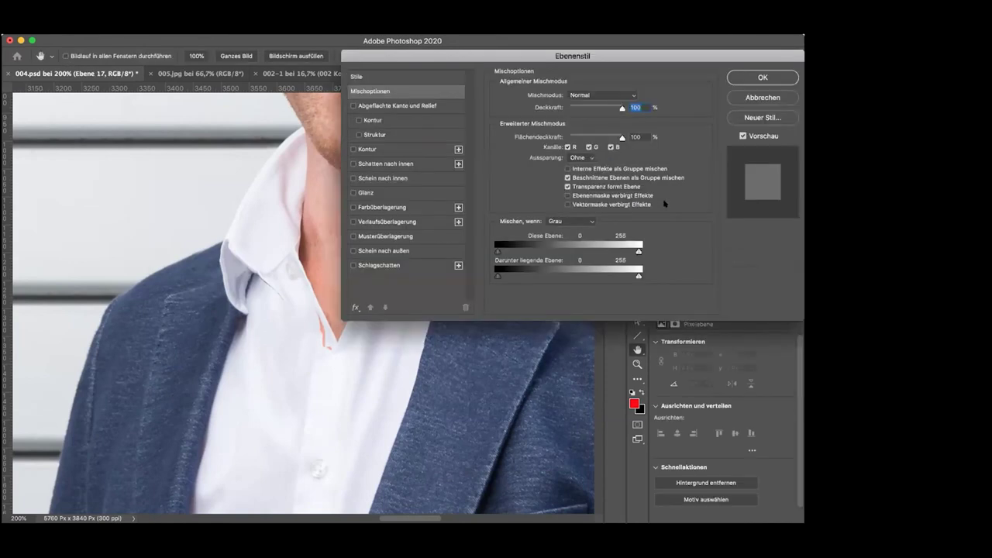
left_click(762, 95)
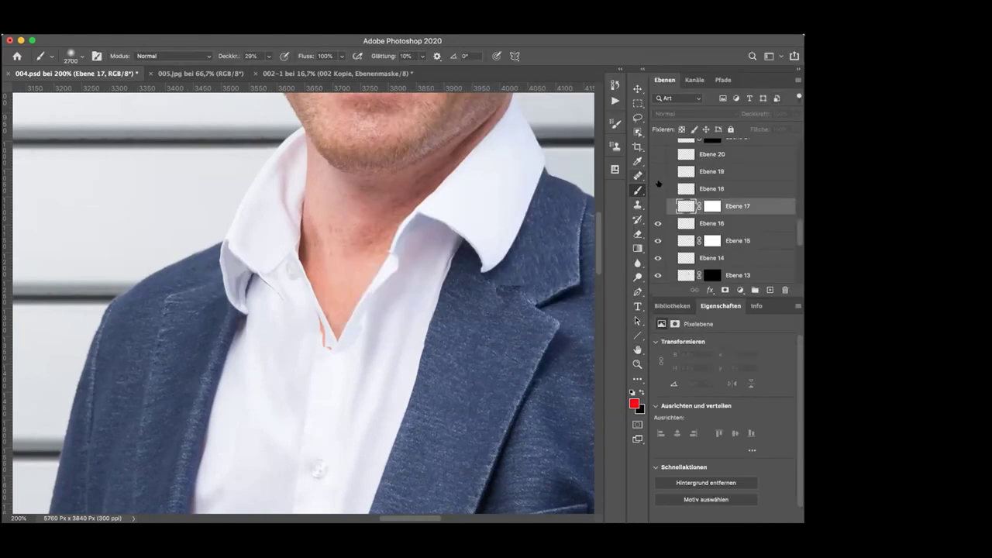
left_click(657, 206)
left_click(657, 206)
left_click(657, 206)
left_click(658, 187)
left_click(658, 188)
left_click(658, 187)
left_click(659, 188)
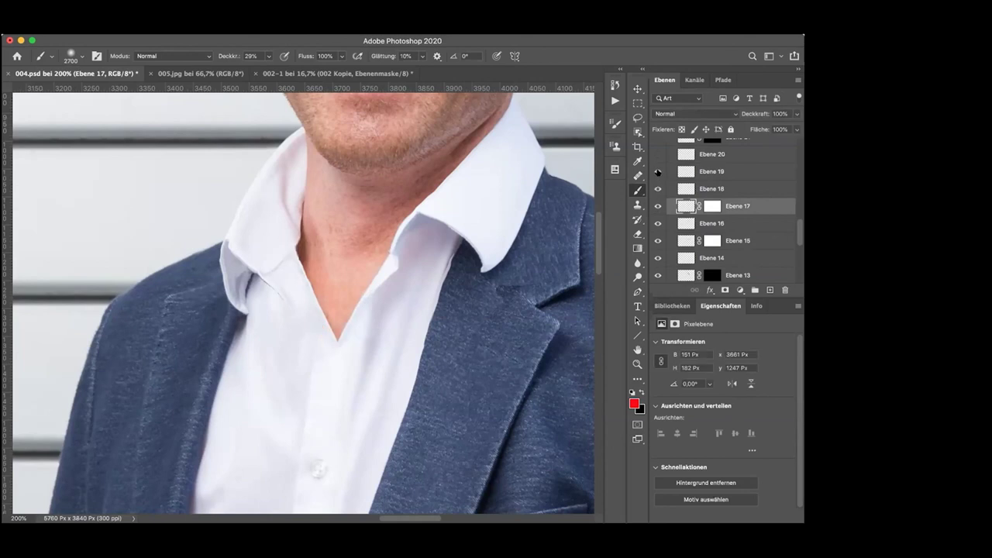
Show Ebene 19, Ebene 20 and Ebene 21, comparing the shirt before and after the last one.
left_click_drag(800, 230, 799, 214)
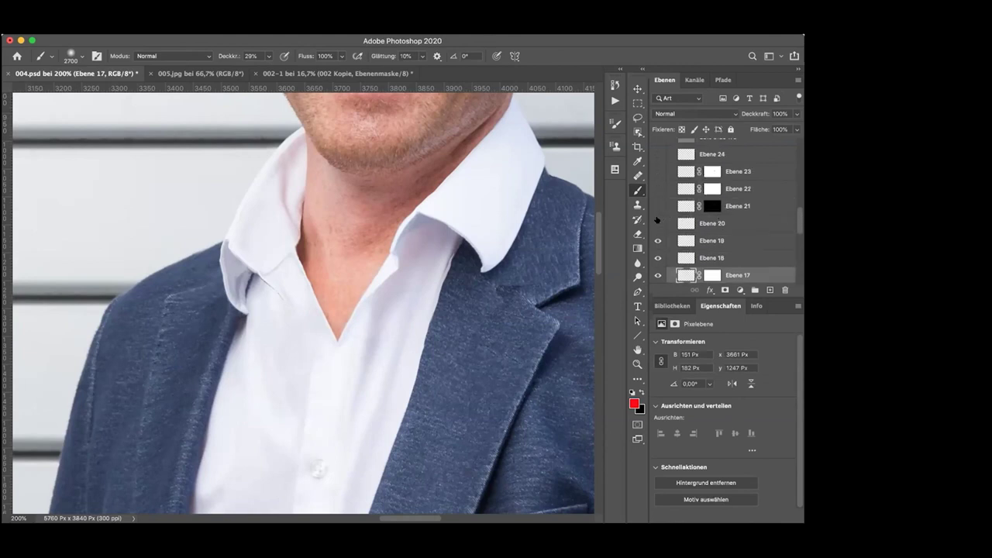
left_click(657, 220)
left_click(658, 205)
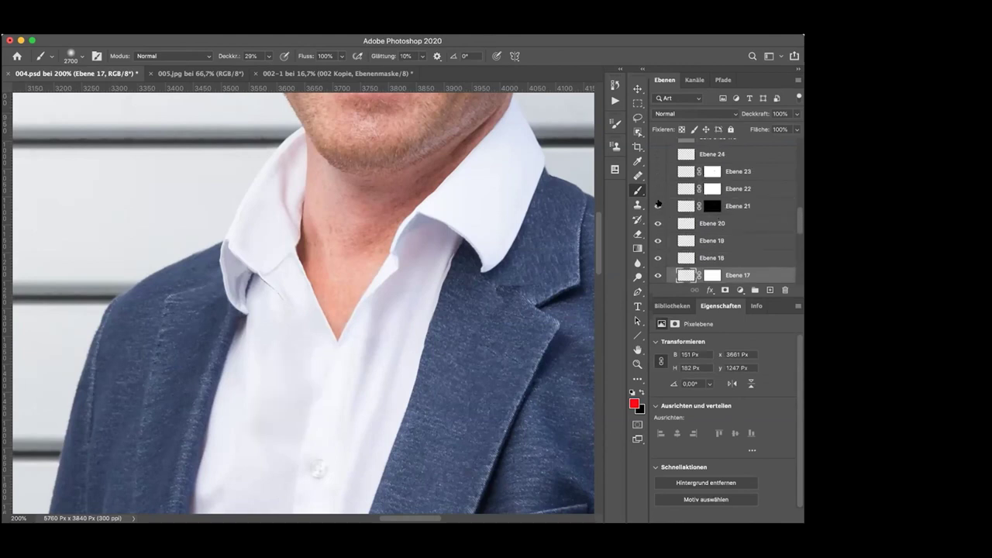
left_click(658, 205)
left_click(658, 205)
Show Ebene 22 and Ebene 23, toggling each to compare its effect on the shirt's button placket.
left_click(657, 189)
left_click(657, 188)
left_click(658, 188)
left_click(657, 171)
left_click(658, 171)
left_click(657, 172)
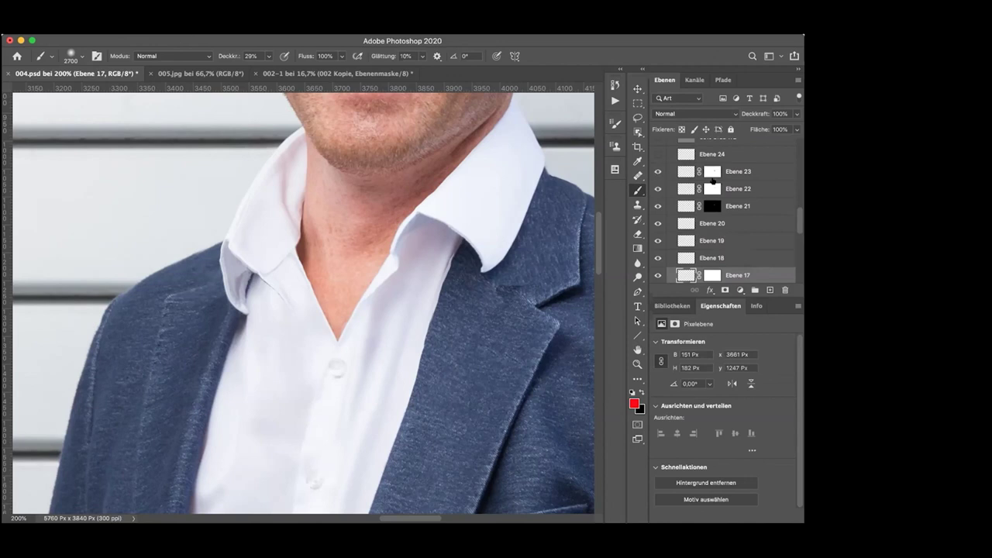
Show Ebene 24 and the 50% Grau WL layer above it, toggling the gray layer to compare its effect on the shirt.
left_click_drag(800, 221, 798, 203)
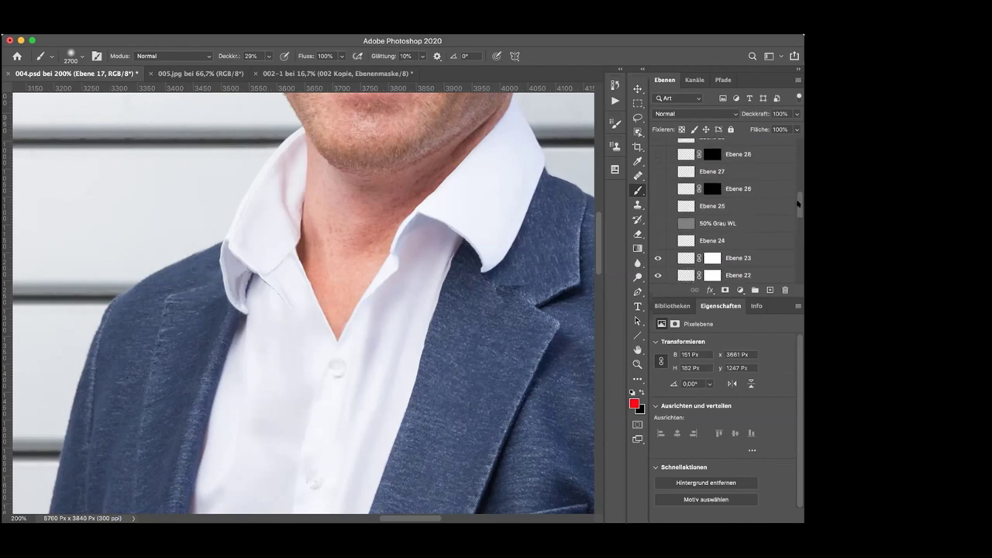
left_click(659, 240)
left_click(658, 224)
left_click(658, 224)
left_click(658, 224)
left_click(658, 224)
left_click(658, 224)
Show Ebene 26 and Ebene 27, comparing the shirt before and after Ebene 26.
left_click(658, 188)
left_click(658, 189)
left_click(658, 189)
Show Ebene 28, Ebene 29 and Ebene 30, toggling Ebene 28 to compare its effect on the shirt.
left_click_drag(799, 204, 799, 186)
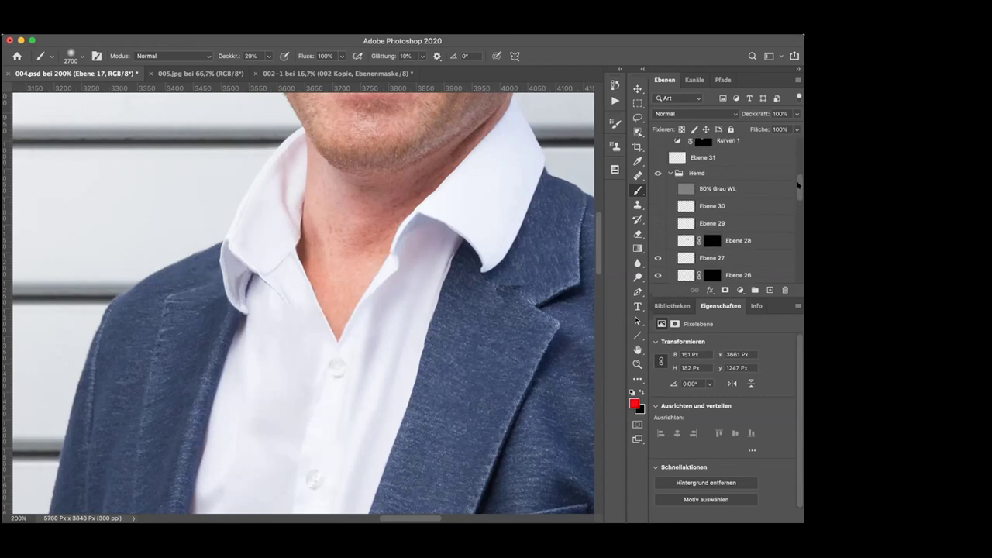
left_click(658, 240)
left_click(657, 239)
left_click(657, 238)
left_click(659, 223)
left_click(659, 206)
Show the topmost 50% Grau WL layer of the Hemd group, toggling it to compare the shirt's shading.
left_click(659, 189)
left_click(658, 189)
left_click(658, 189)
left_click(658, 189)
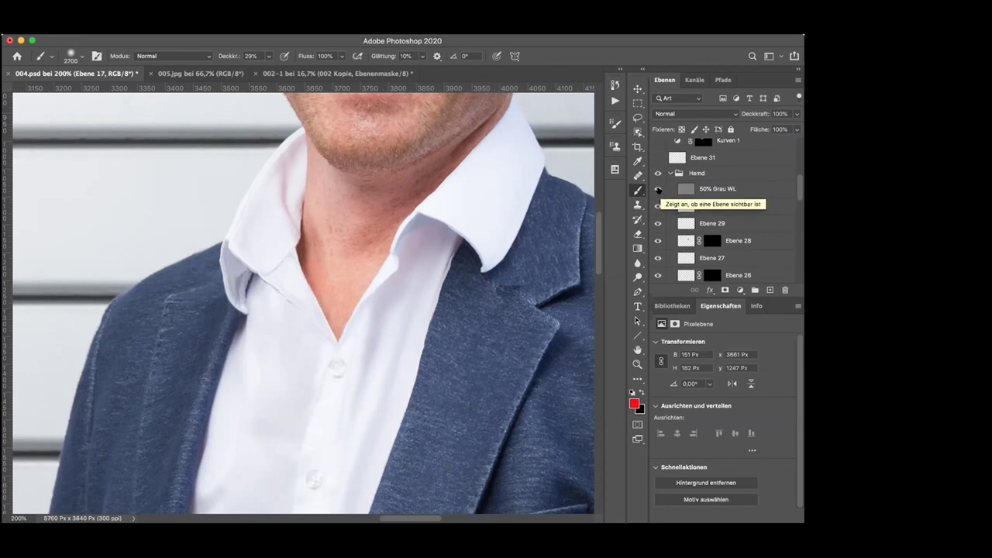
Examine the finished shirt retouching in the whole portrait and close up at the collar, and switch to the 005.jpg document.
key("super+minus")
key("super+minus")
key("super+minus")
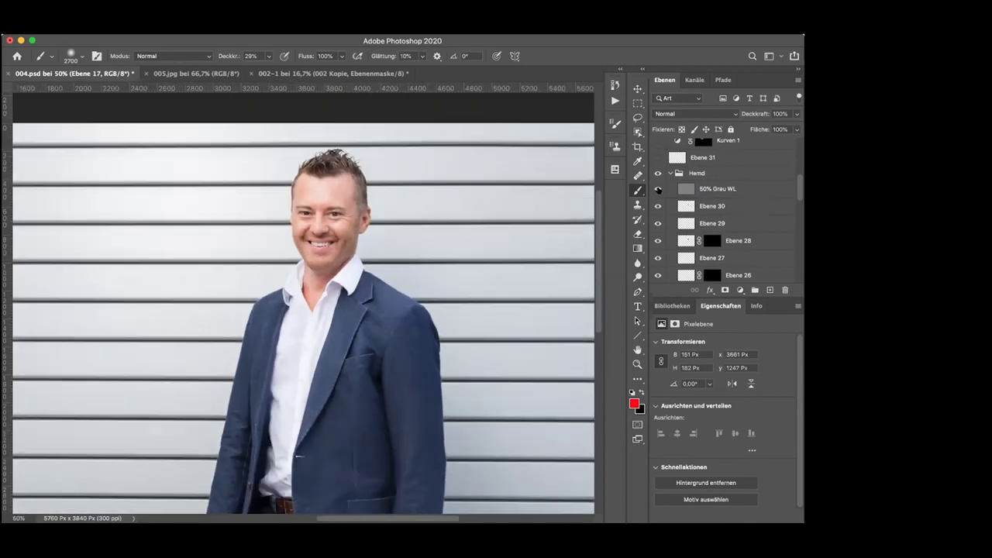
key("super+plus")
key("super+plus")
key("super+plus")
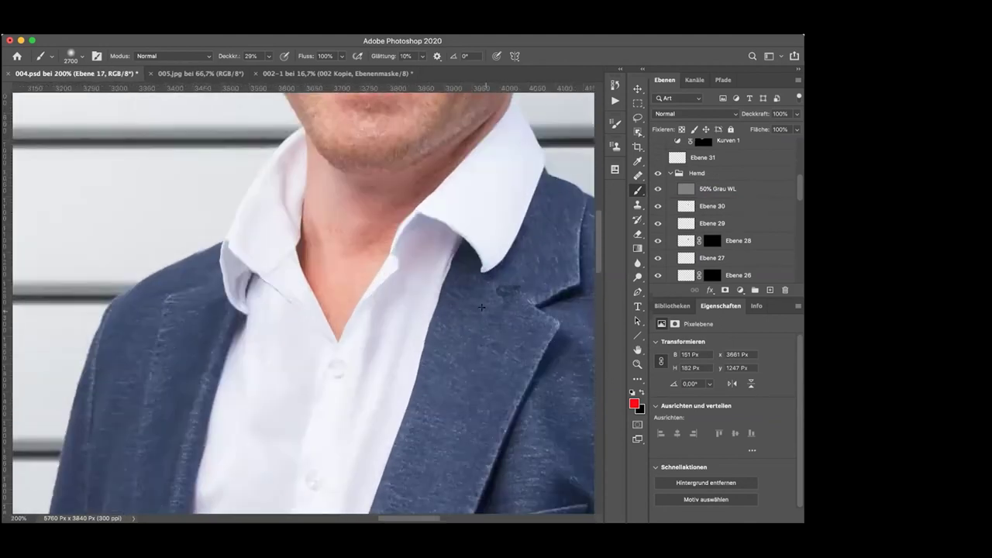
key("super+minus")
key("super+minus")
key("super+minus")
key("super+minus")
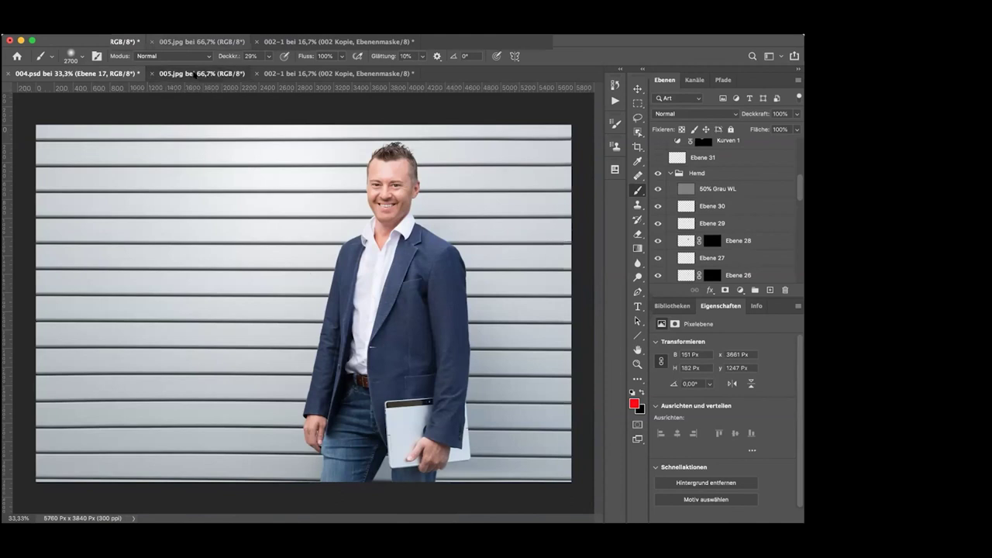
left_click(191, 74)
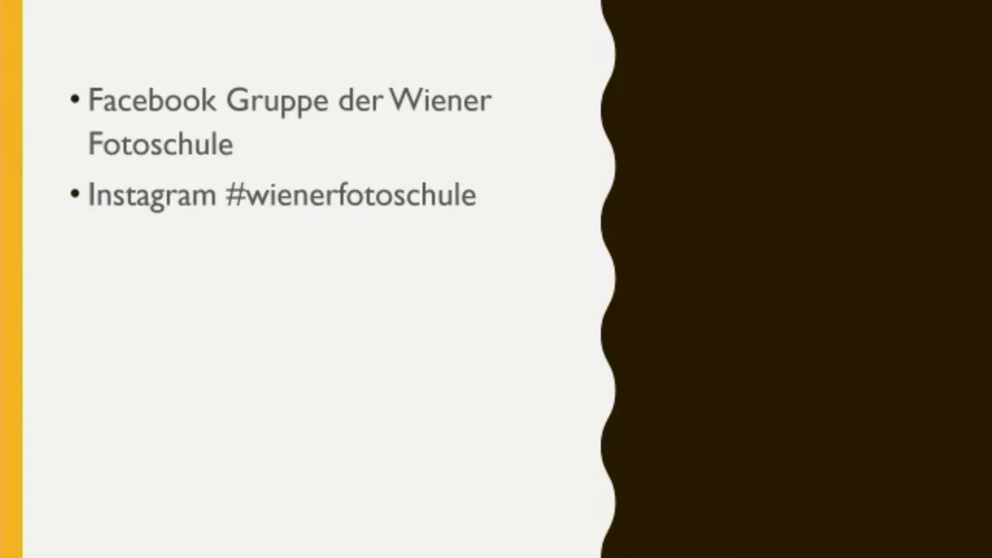
End the slide show and switch to Chrome to browse the #wienerfotoschule posts on Instagram.
key("Escape")
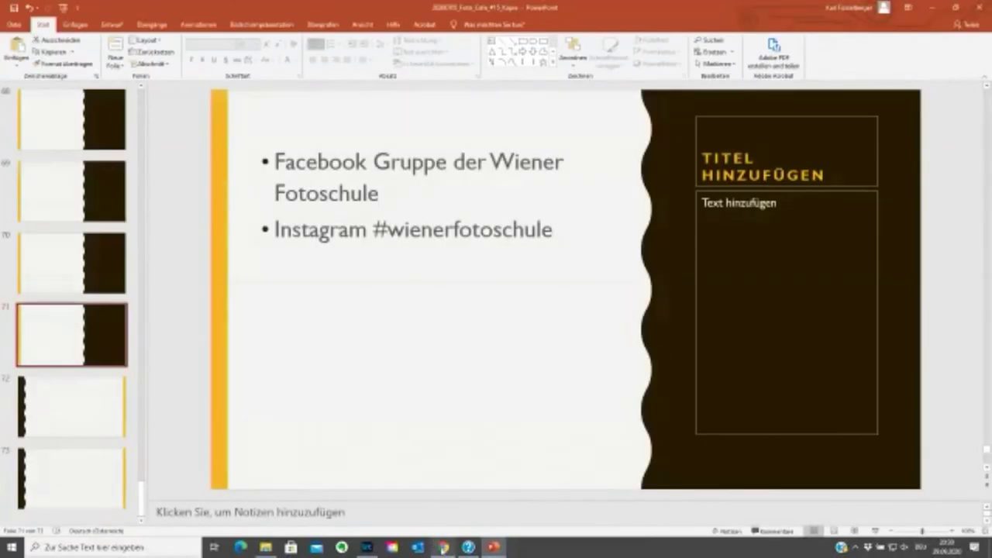
left_click(442, 547)
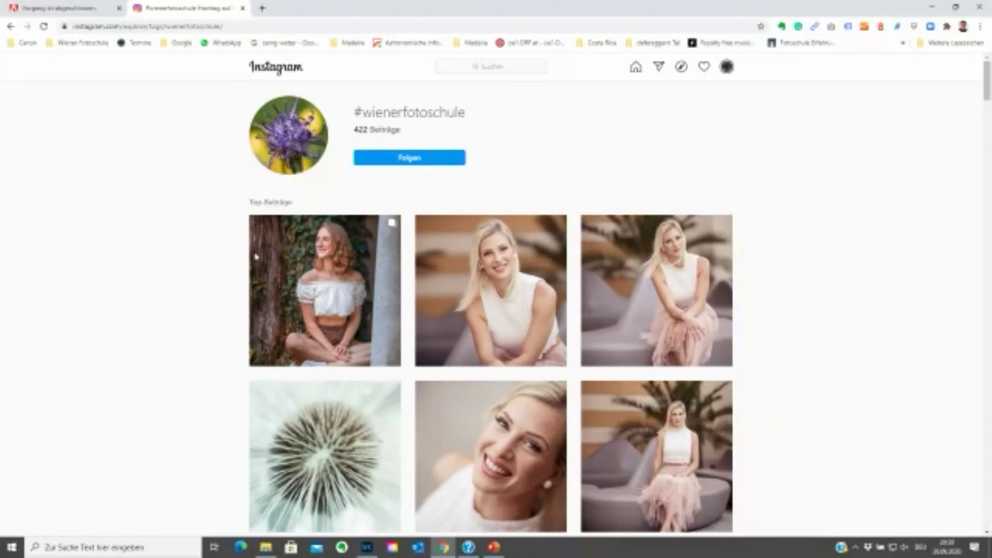
scroll(861, 325, "down", 3)
scroll(863, 325, "down", 4)
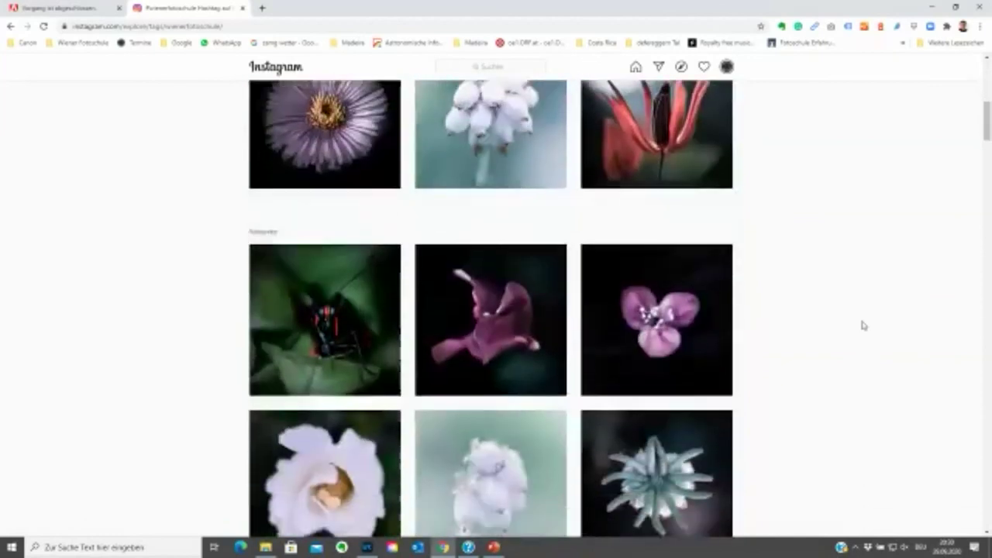
scroll(863, 325, "up", 7)
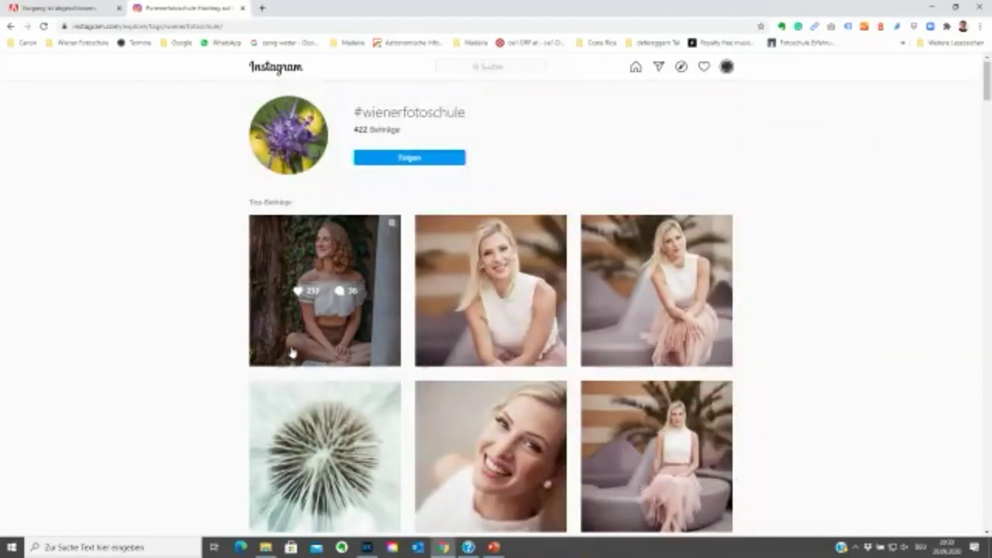